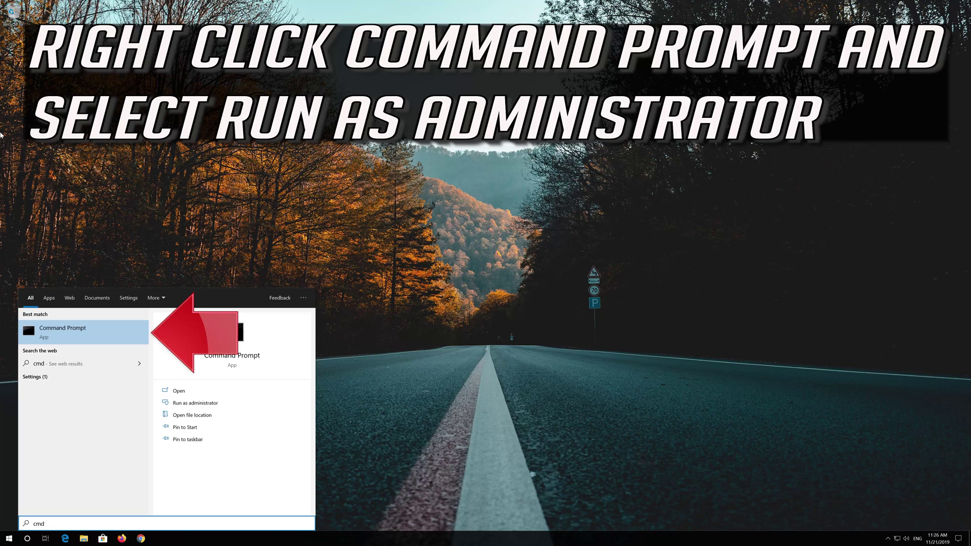
Launch Command Prompt from the Start search with Run as administrator.
right_click(98, 337)
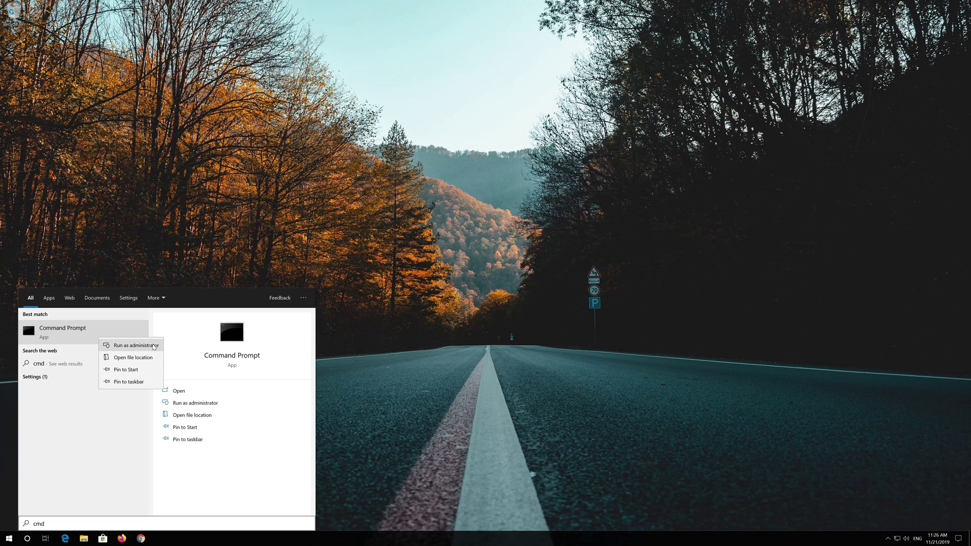
click(154, 347)
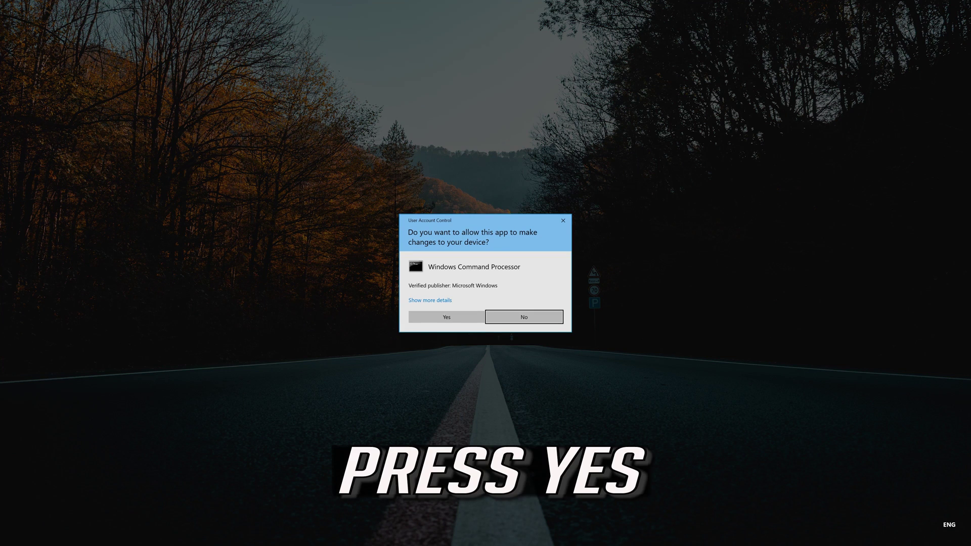
Confirm UAC, centre and enlarge the console, then run netsh int ip reset C:\resetlog.txt.
click(454, 320)
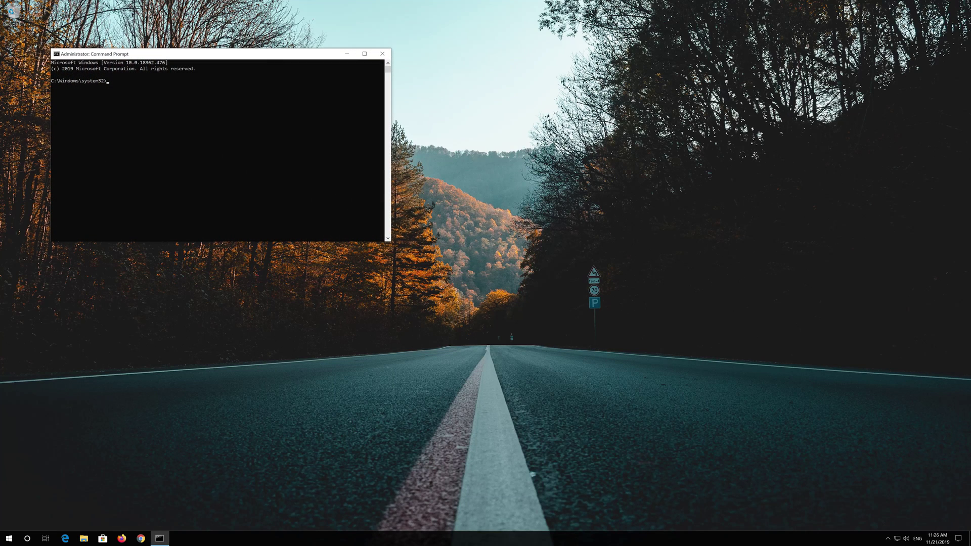
mouse_move(295, 55)
mouse_down()
mouse_move(476, 164)
mouse_move(518, 158)
mouse_up()
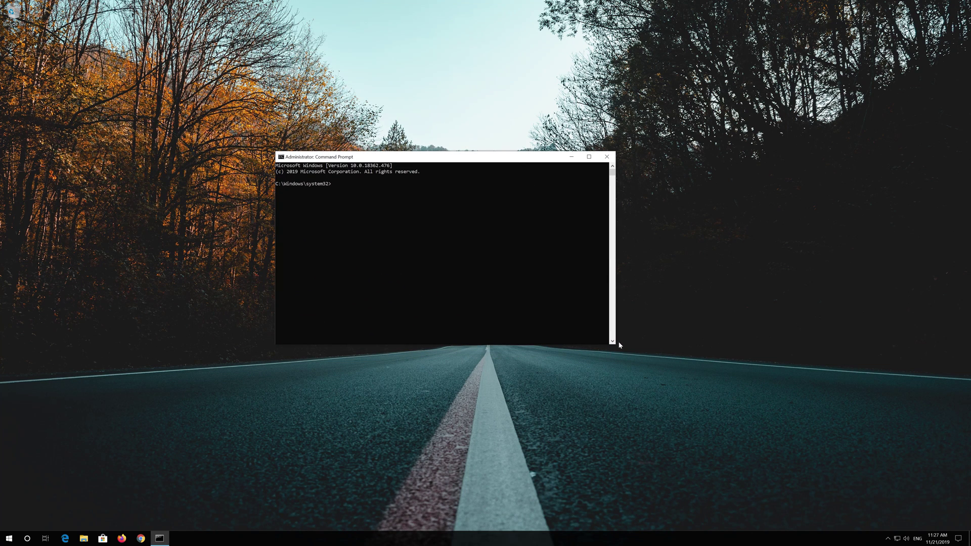
drag(616, 346, 671, 365)
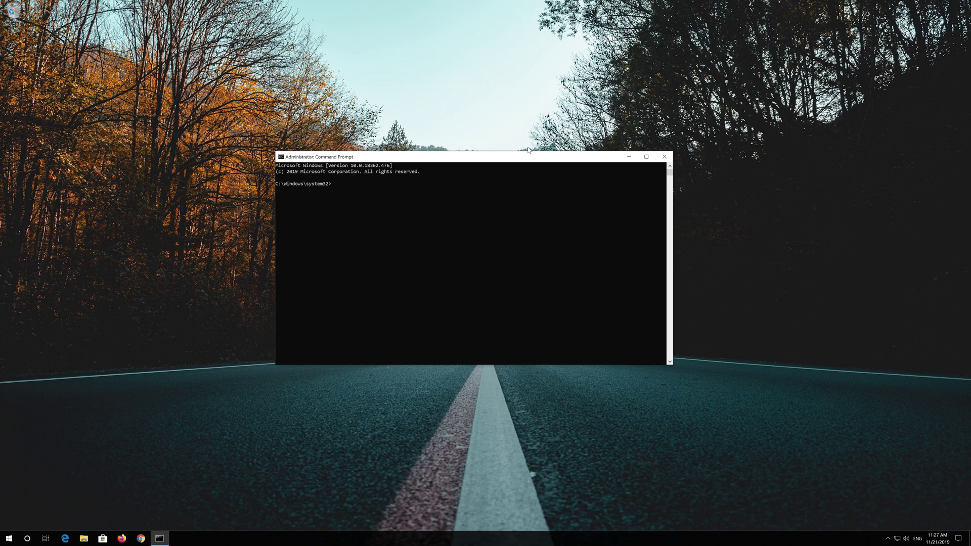
drag(534, 159, 543, 148)
text(netsh int ip re)
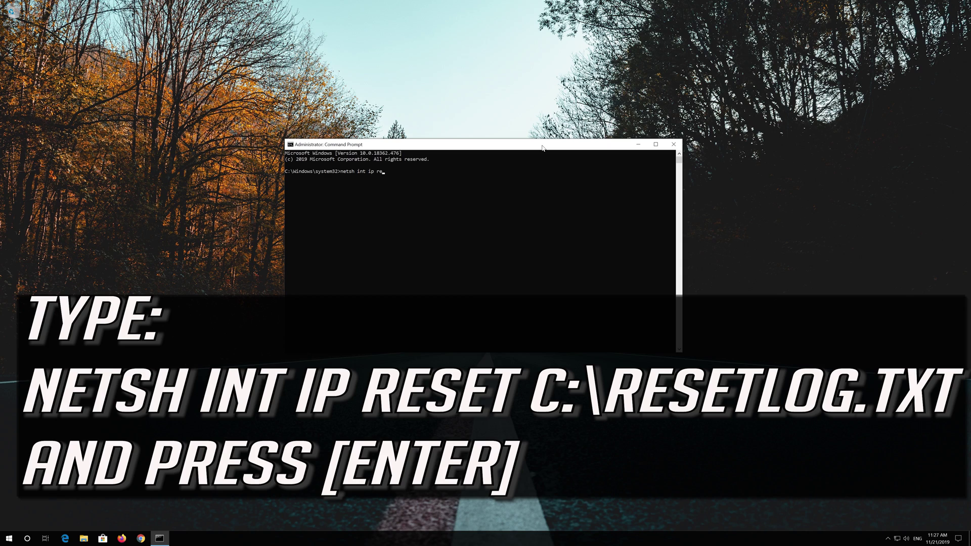
text(set C:\)
text(resetlog.txtlog.txt)
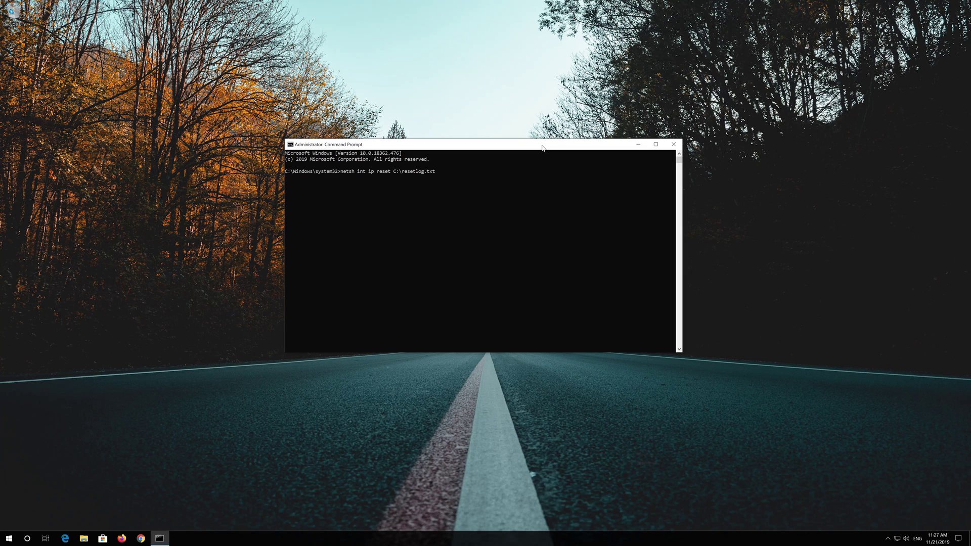
key(Return)
text(netsh winsock reset)
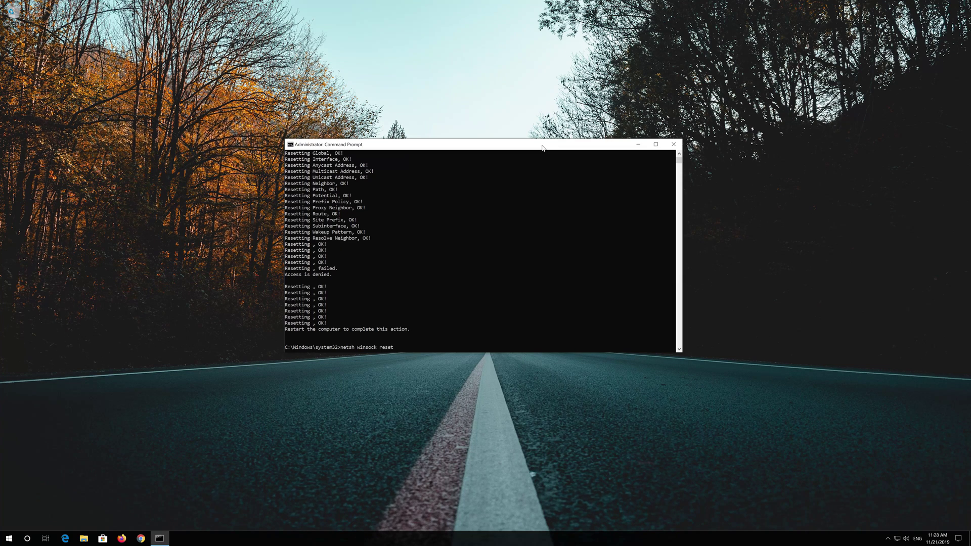
Run netsh winsock reset to reset the Winsock catalog.
key(Return)
text(ipc)
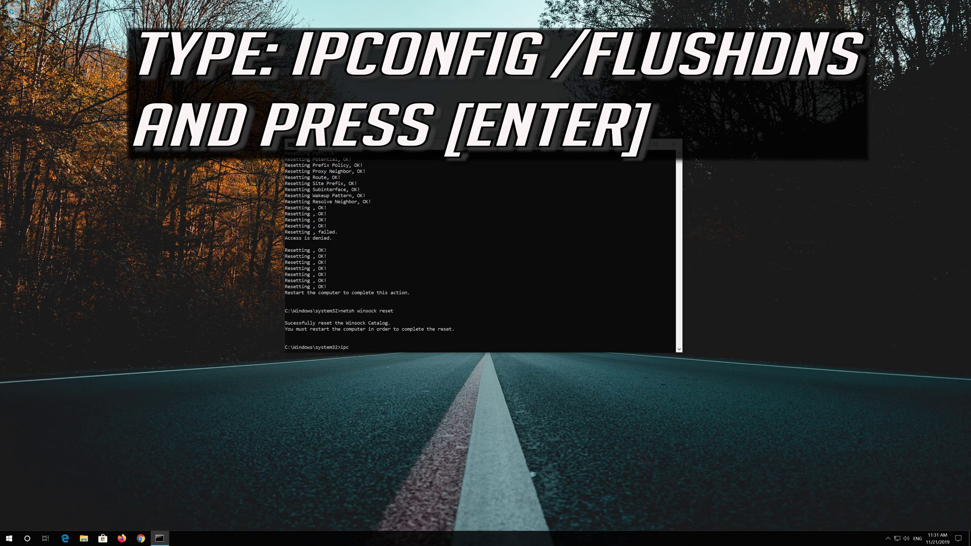
text(onfig /flushdns)
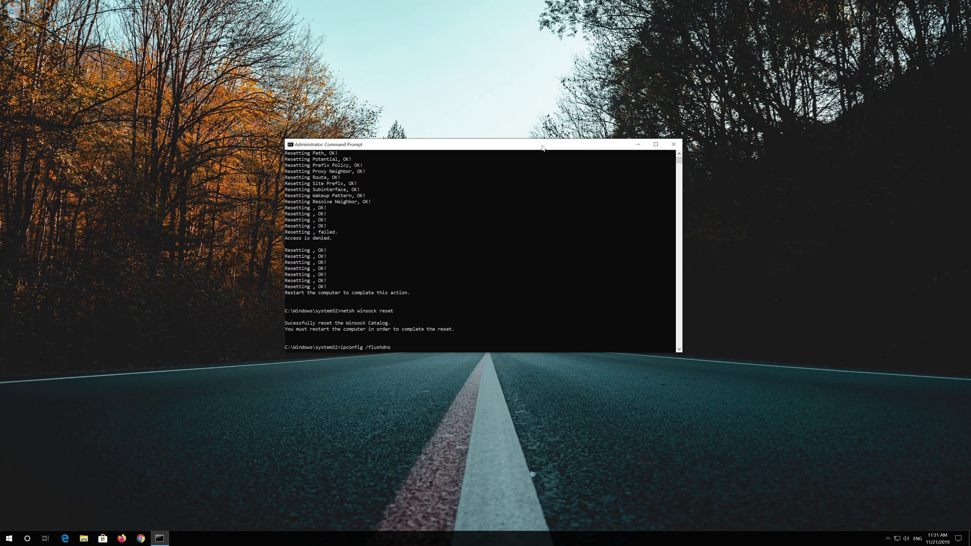
Run ipconfig /flushdns, exit the console, and bring up the Start menu.
key(Return)
text(exit)
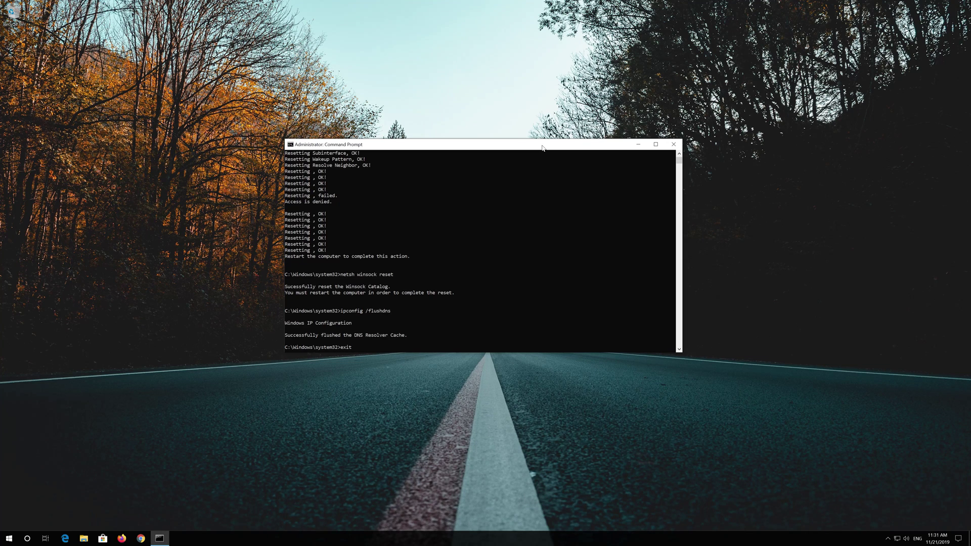
key(Return)
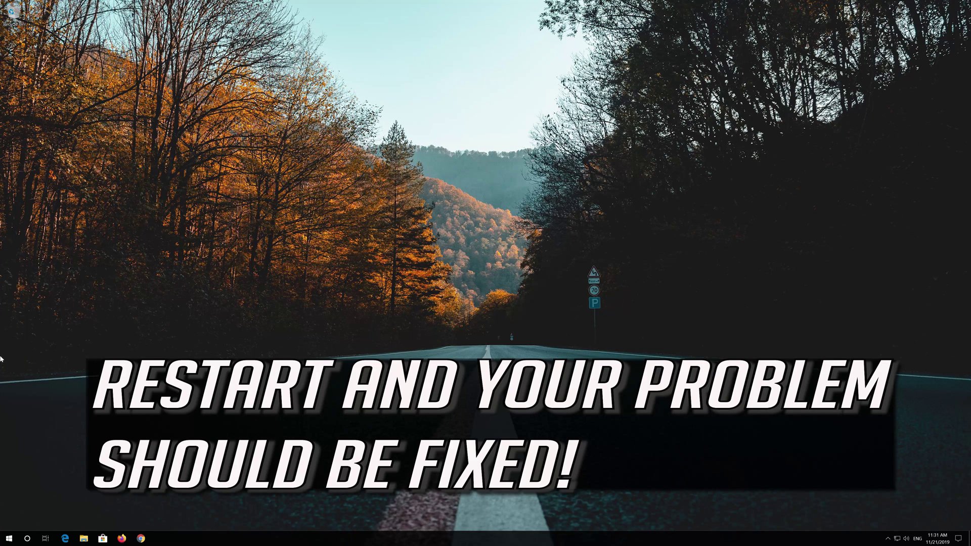
click(9, 537)
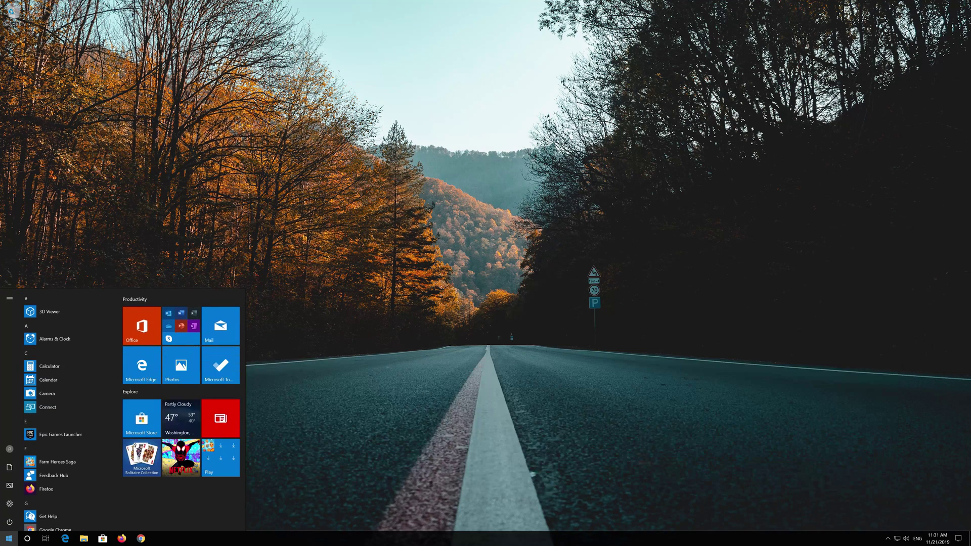
Restart the computer from the Start menu power options, then reopen Start afterwards.
click(8, 522)
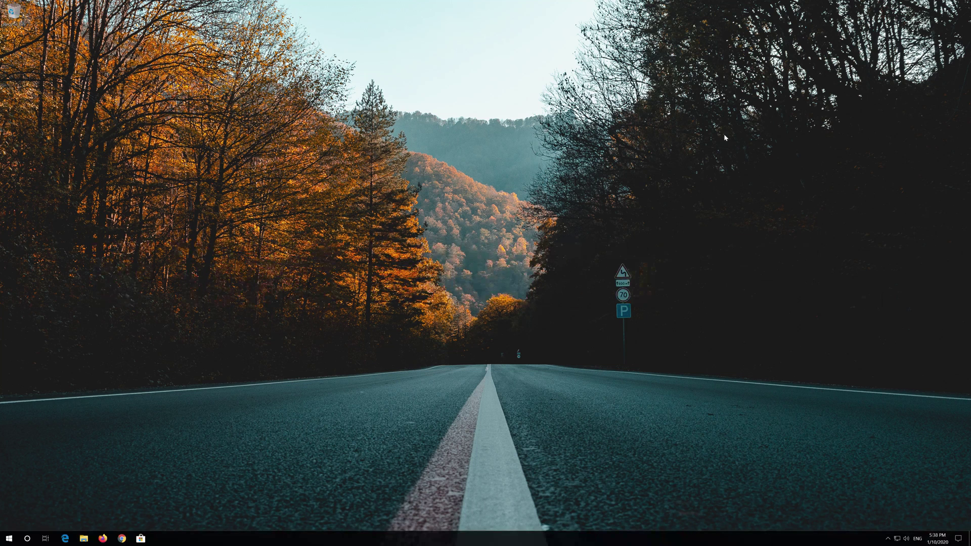
key(super)
text(contro)
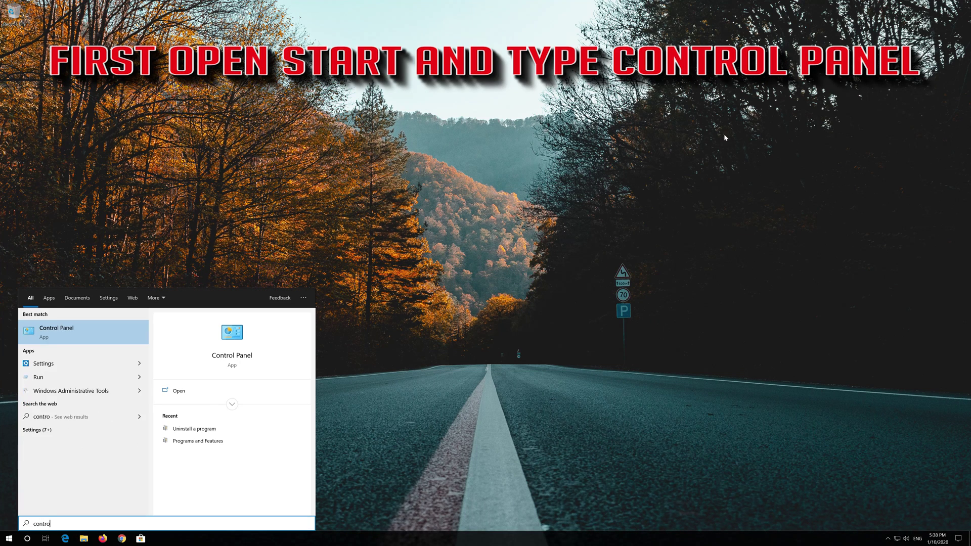
text(l panel)
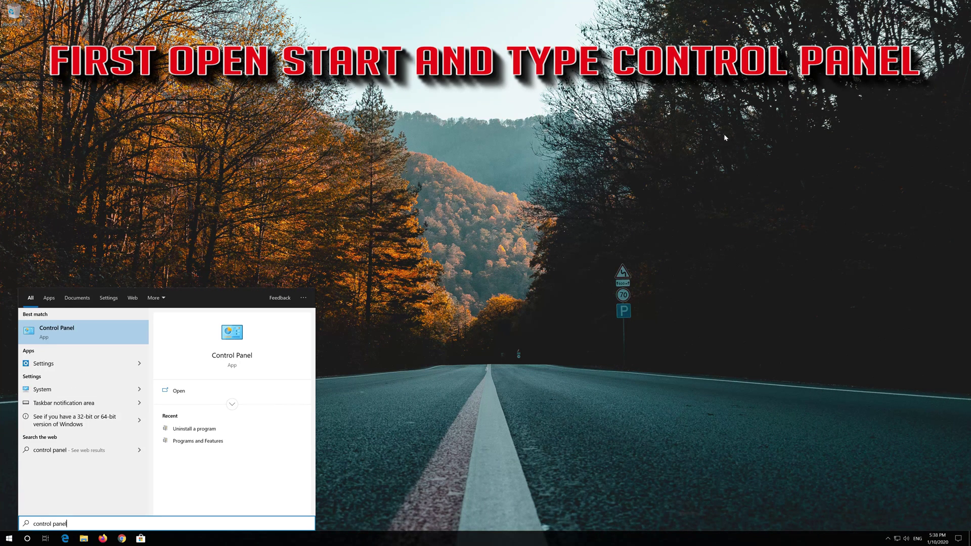
Open Control Panel from the search results and go to Network and Internet.
click(88, 332)
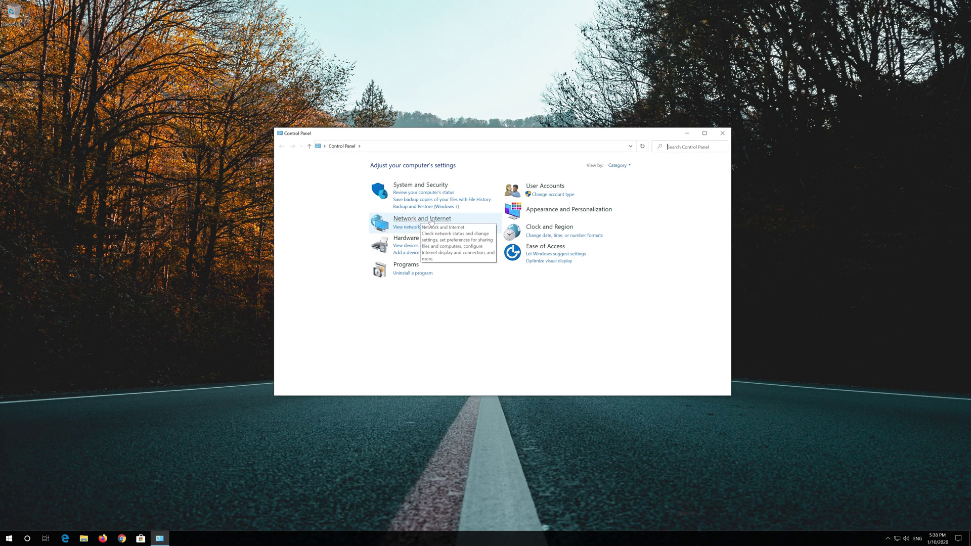
click(431, 221)
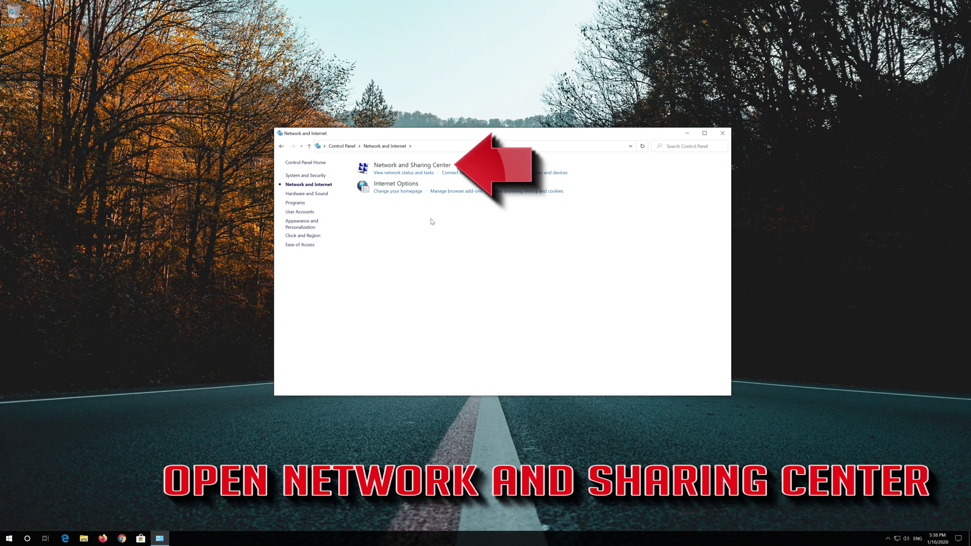
Open Network and Sharing Center and go to Change adapter settings.
click(421, 167)
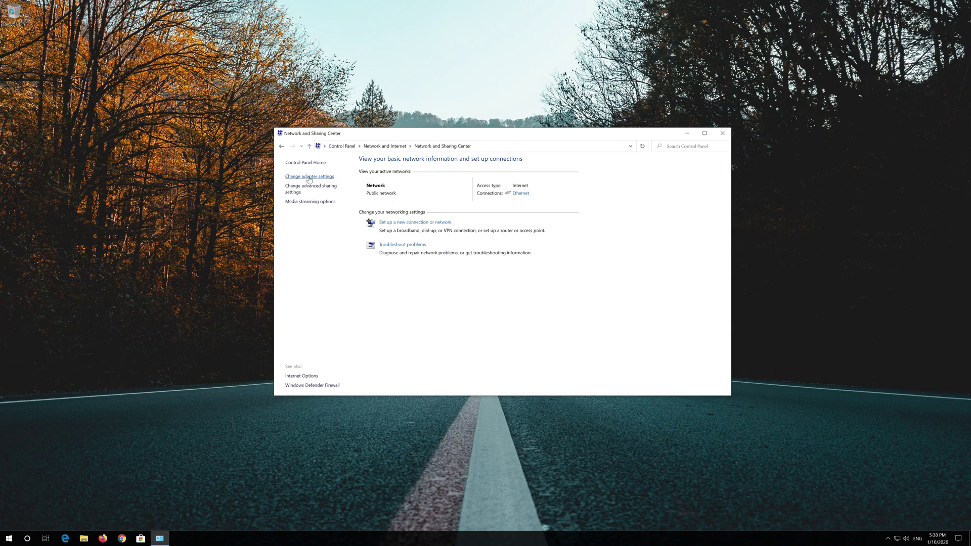
click(309, 177)
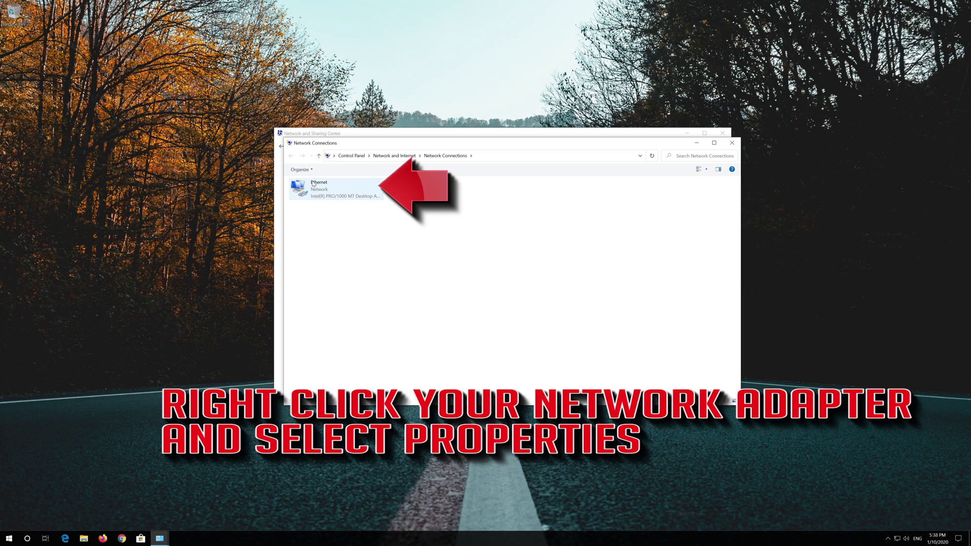
Open the Properties dialog of the Ethernet adapter from its right-click menu.
click(314, 187)
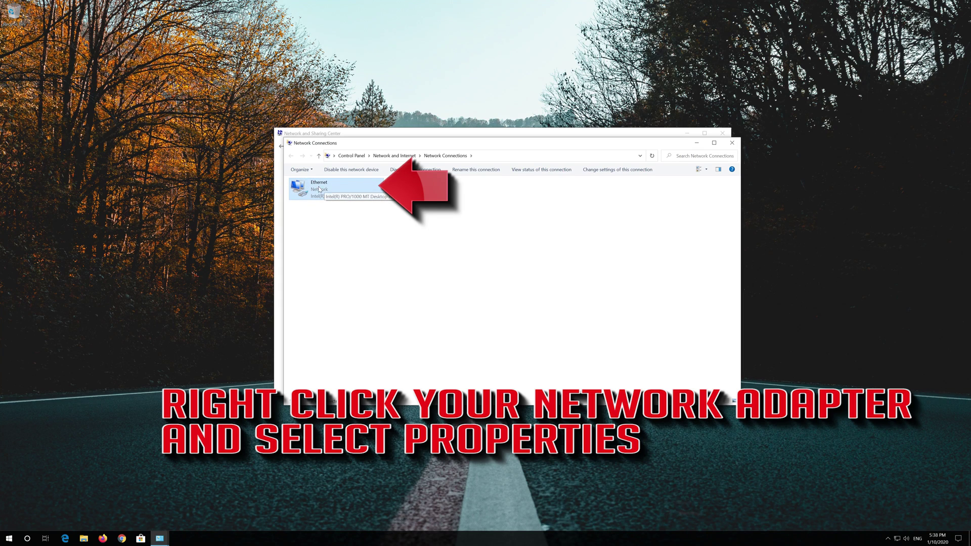
right_click(333, 186)
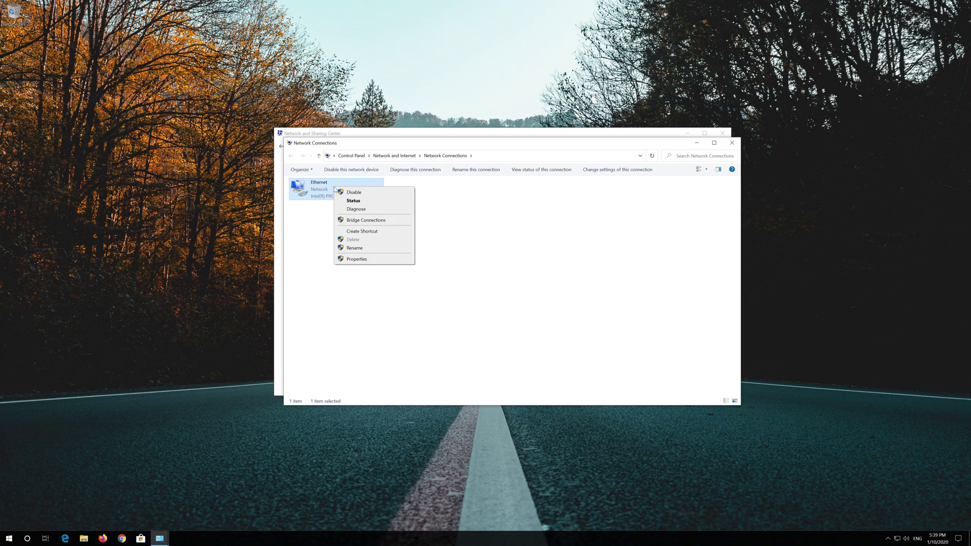
click(357, 259)
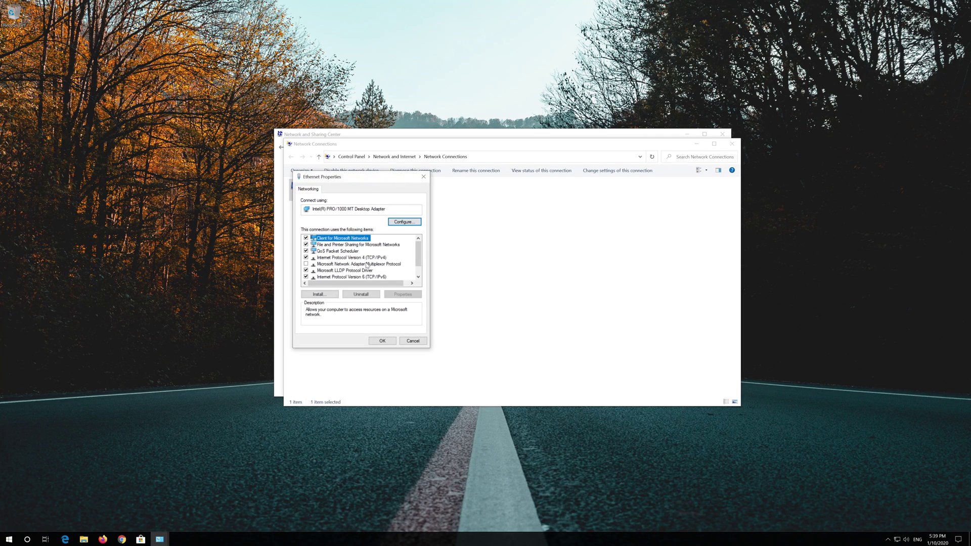
Move the dialog aside and open Internet Protocol Version 4 (TCP/IPv4) Properties.
mouse_move(361, 182)
mouse_down()
mouse_move(520, 186)
mouse_move(511, 186)
mouse_up()
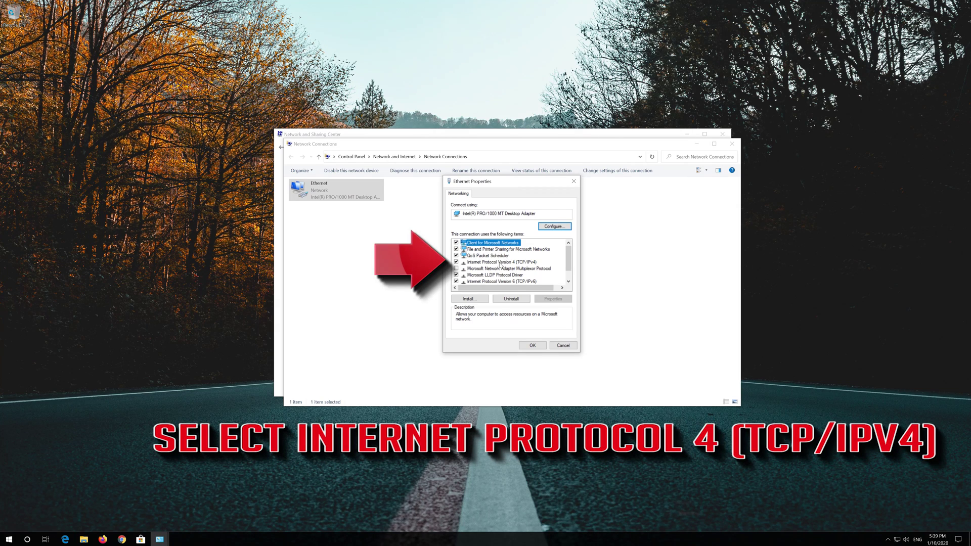
click(524, 262)
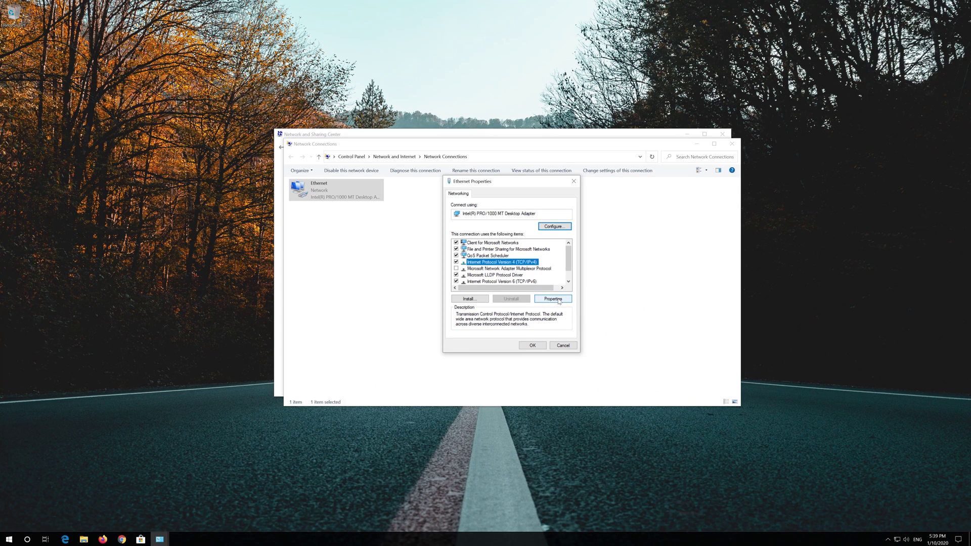
click(553, 299)
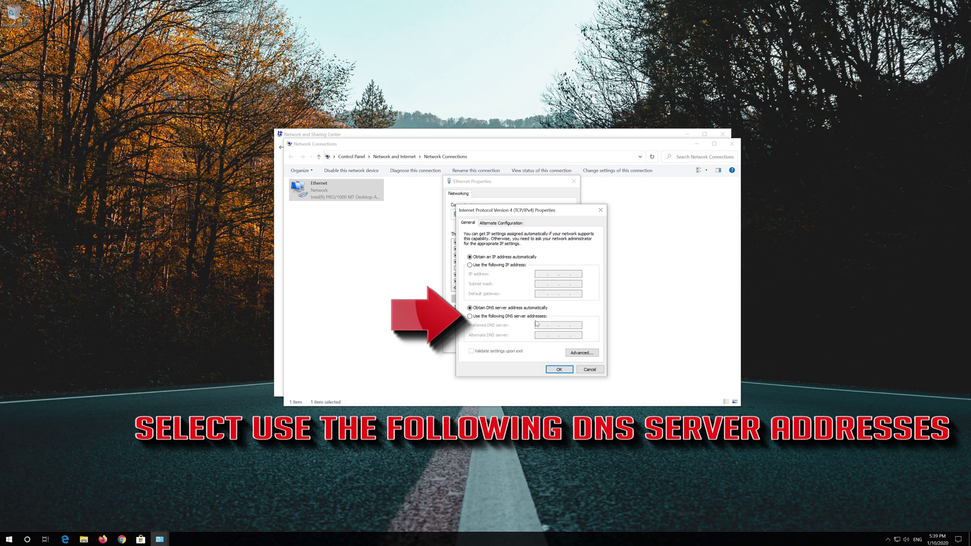
Set manual DNS servers 1.1.1.1 preferred and 1.0.0.1 alternate, and confirm with OK.
click(470, 316)
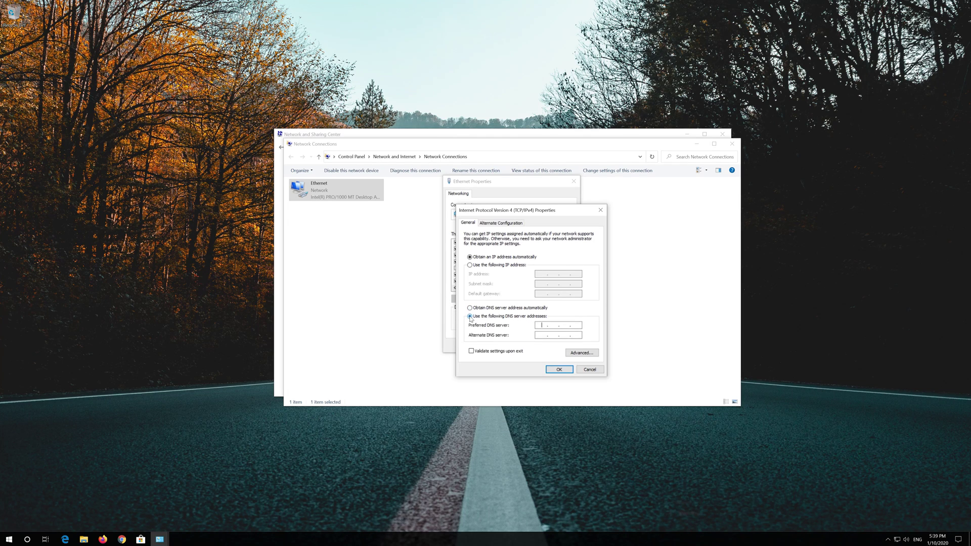
click(541, 326)
text(1 . 1 . 1 . 1)
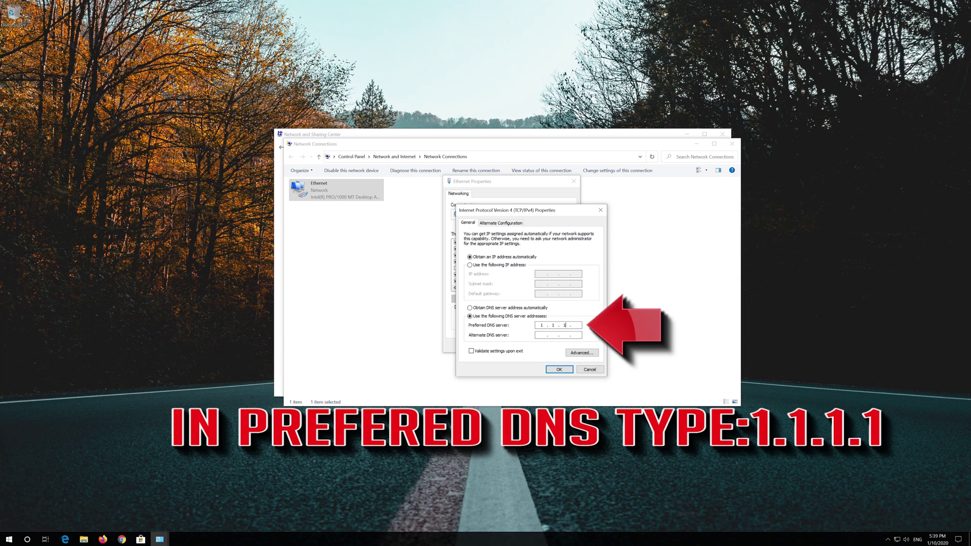
click(540, 334)
text(1)
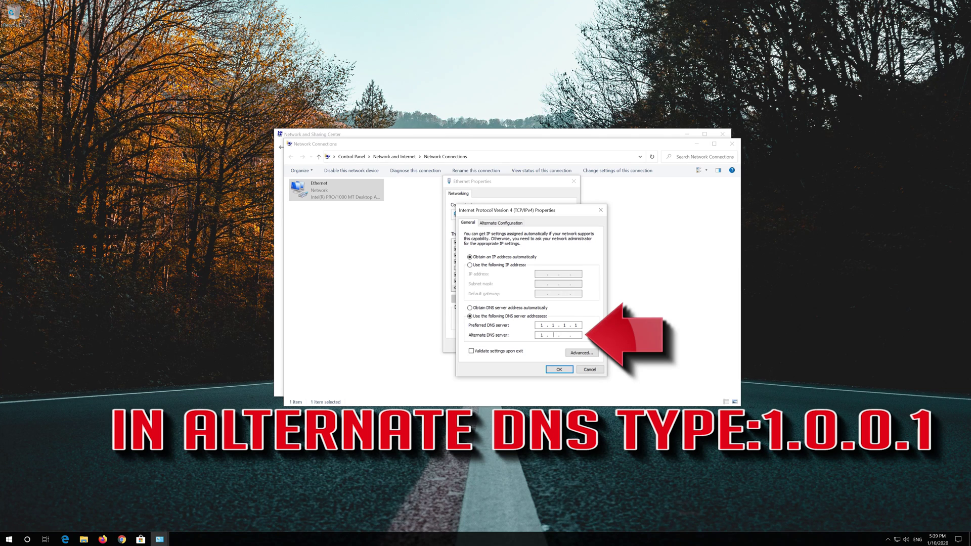
text(.0.0.1)
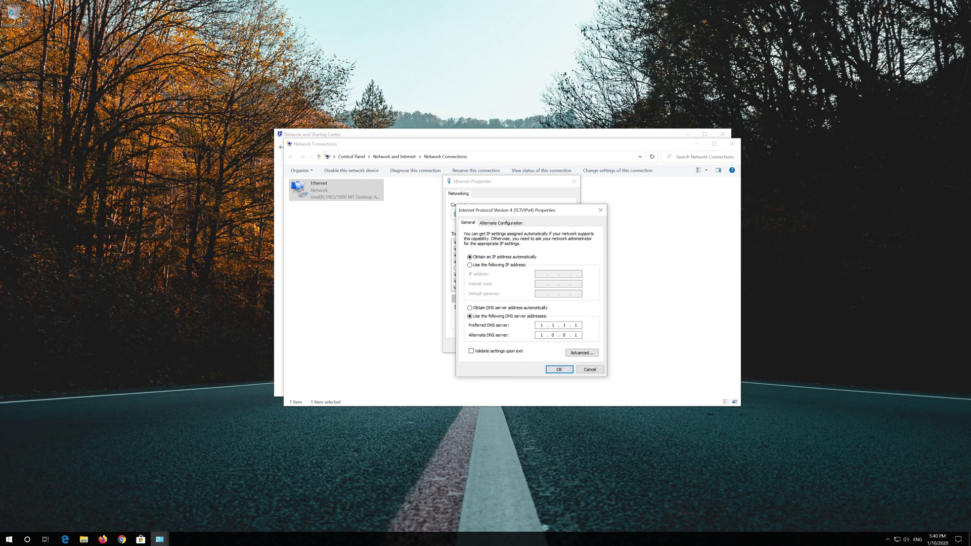
click(559, 371)
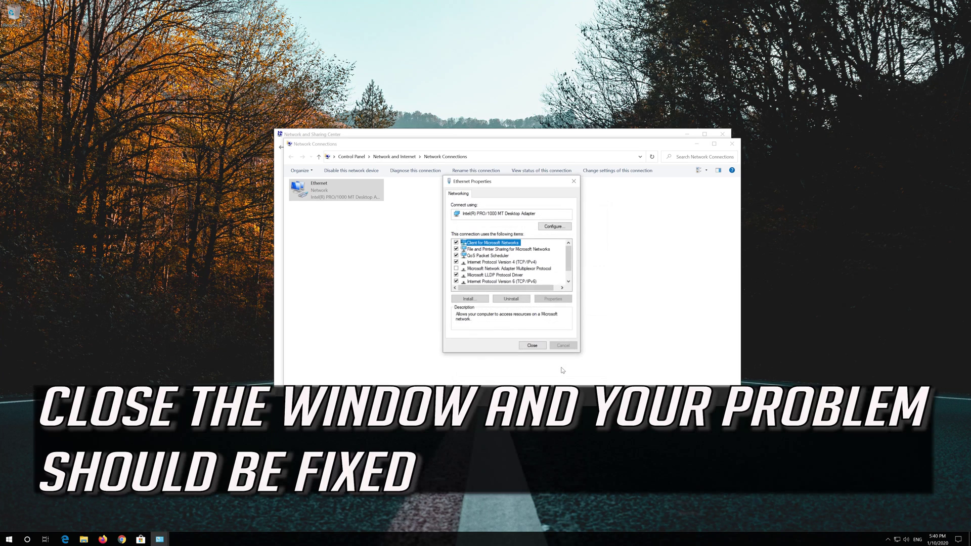